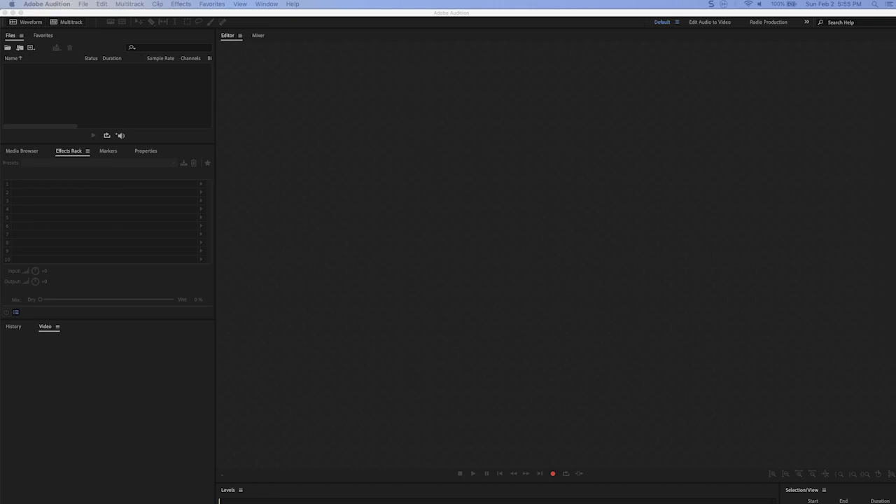
Step: Import AudioClip.wav (4.27 s, 48000 Hz stereo) and open it in the waveform editor
left_click_drag(225, 36, 94, 88)
left_click(33, 68)
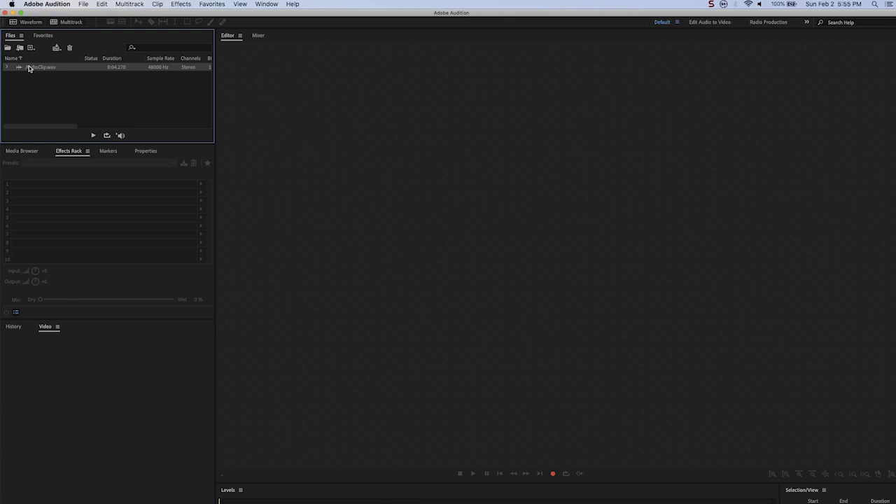
double_click(29, 68)
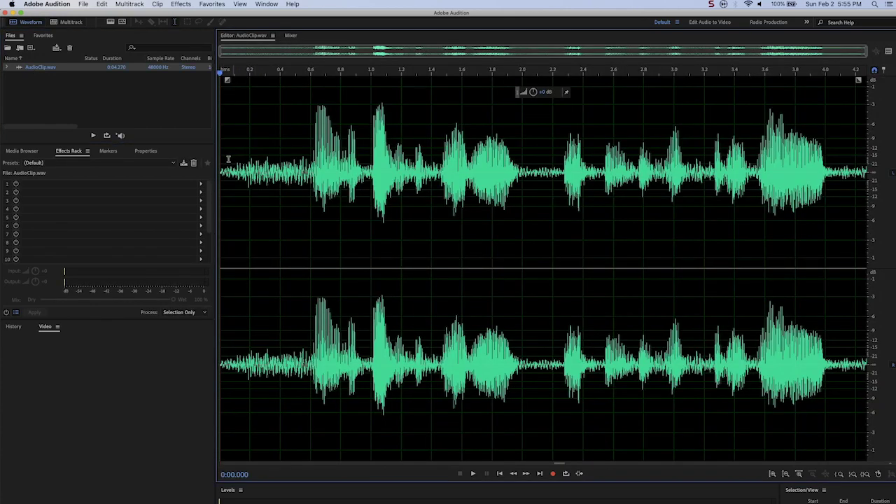
key("space")
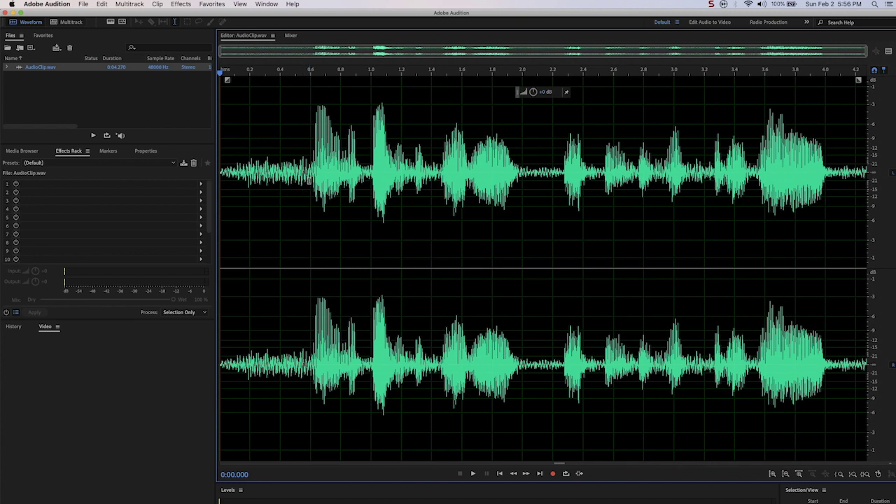
Step: Capture a noise print from the noise-only first 0.6 seconds of the clip
left_click_drag(311, 105, 221, 105)
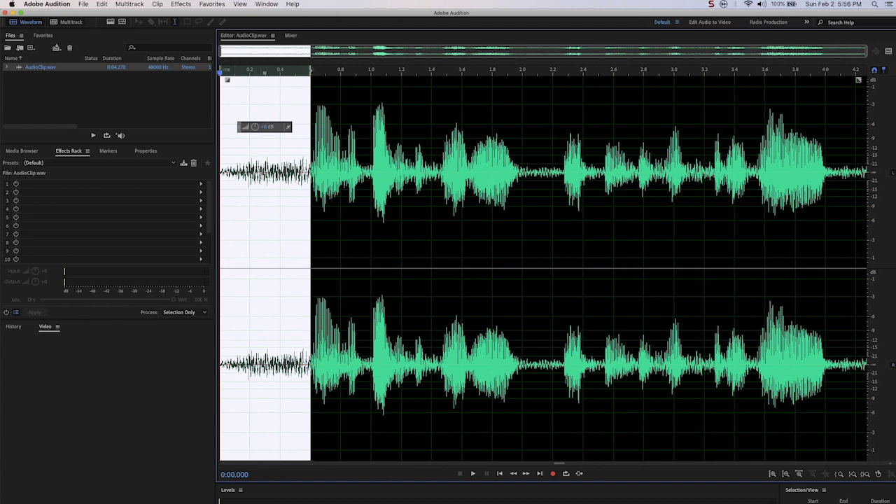
left_click(176, 3)
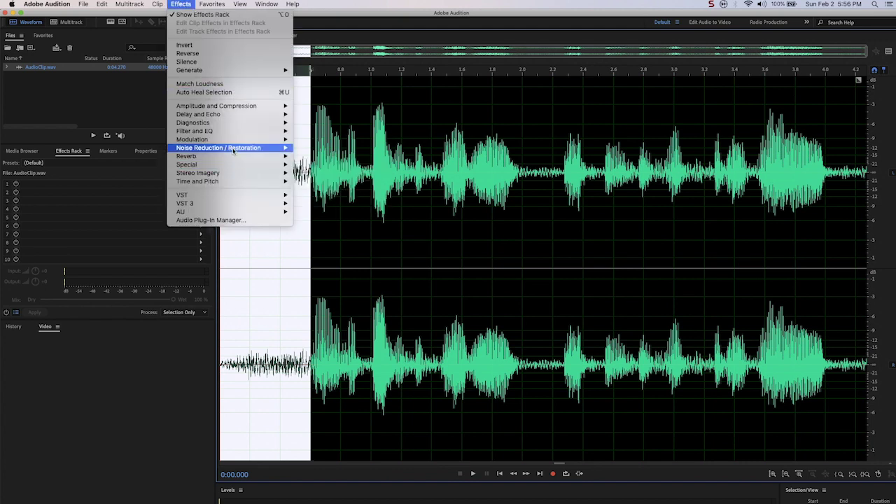
mouse_move(233, 148)
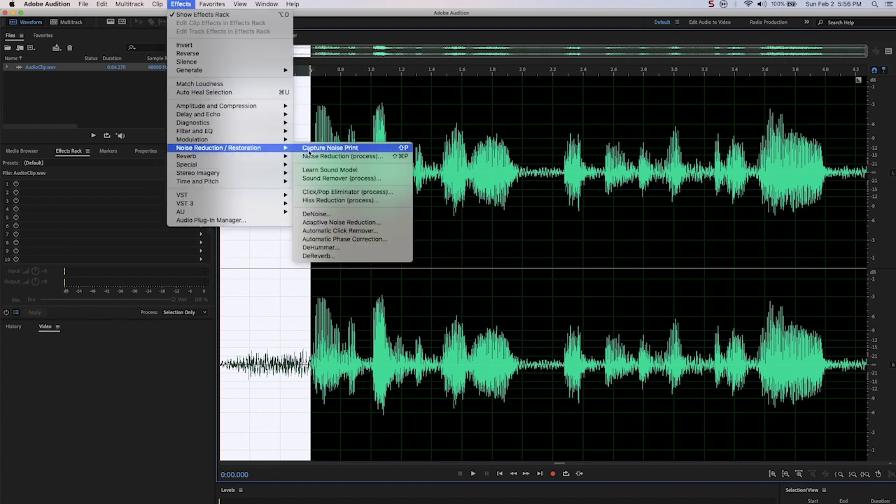
left_click(311, 148)
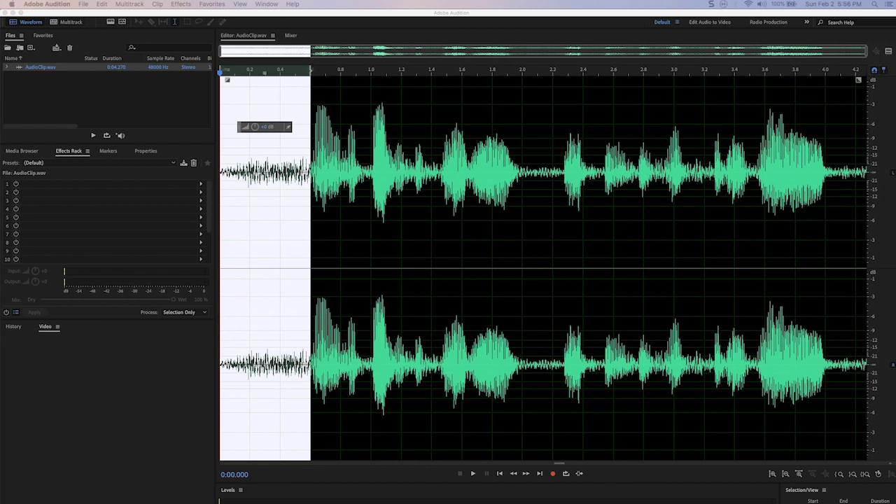
Step: Select the entire waveform and bring up the Noise Reduction (process) effect settings
left_click(340, 210)
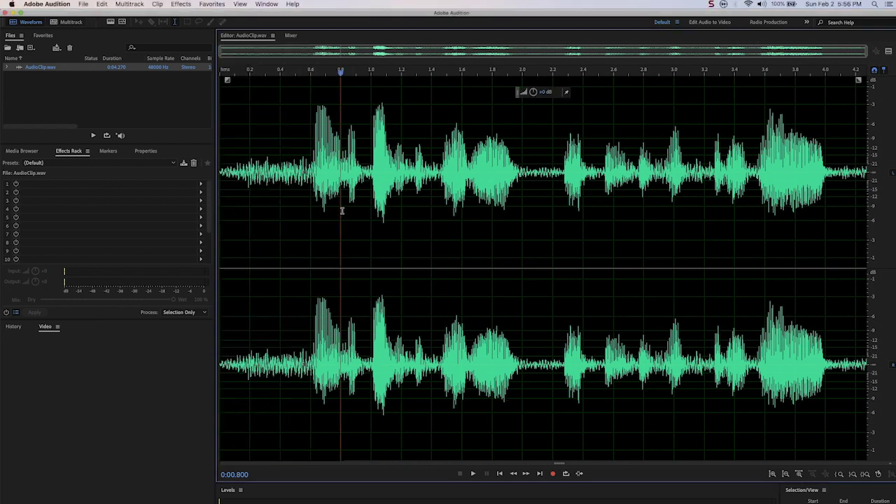
key("super+a")
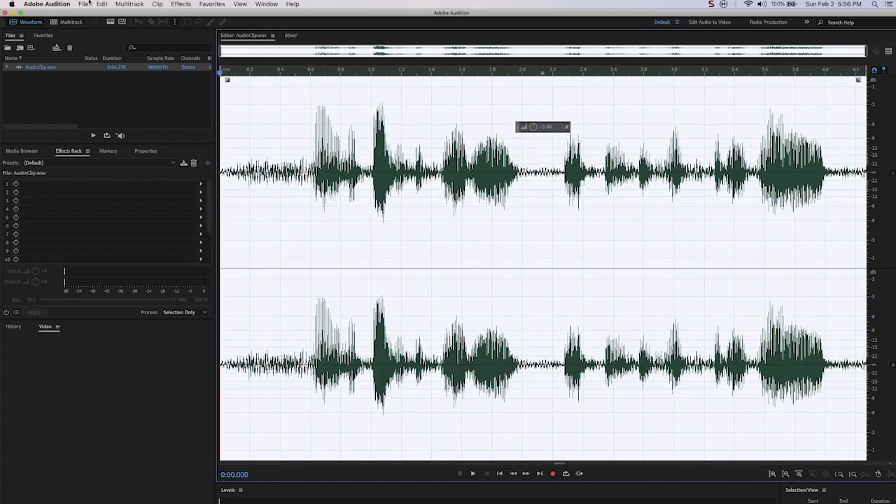
left_click(179, 4)
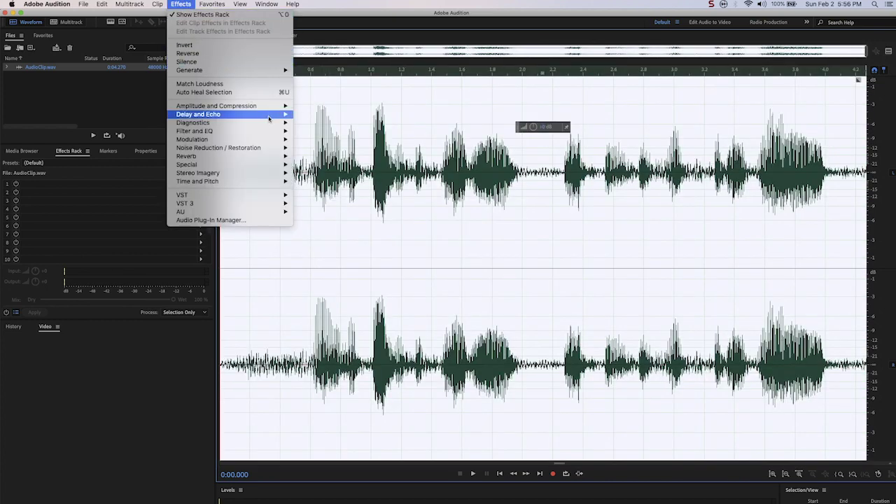
mouse_move(283, 148)
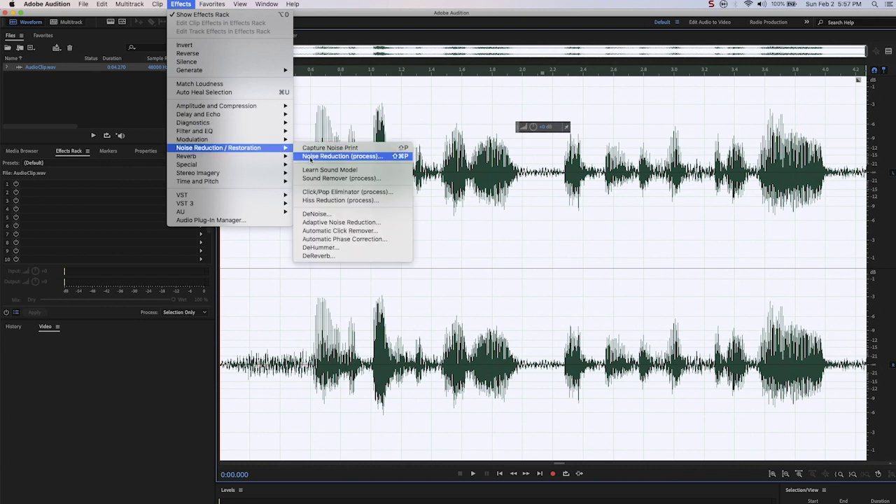
left_click(318, 158)
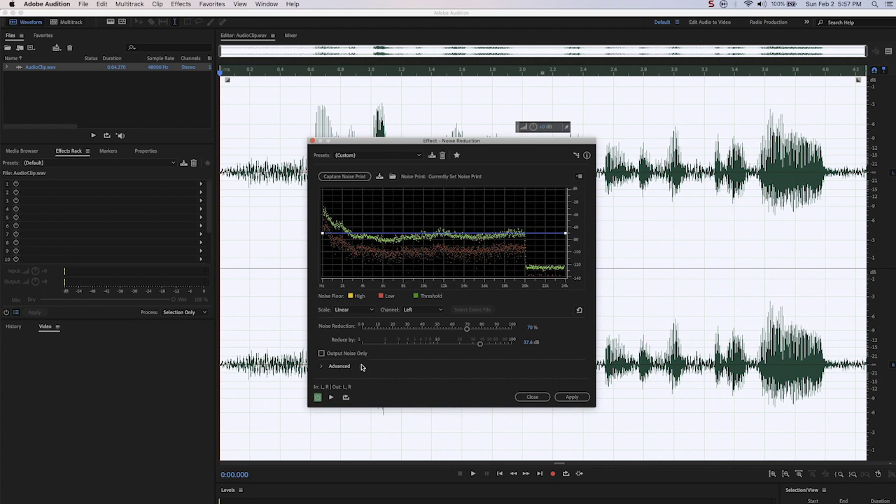
Step: Preview the clip with Noise Reduction at 69% and then at 100%
mouse_move(468, 327)
left_mouse_down()
mouse_move(496, 325)
mouse_move(450, 337)
mouse_move(485, 338)
mouse_move(405, 322)
mouse_move(515, 340)
mouse_move(356, 322)
mouse_move(452, 327)
left_mouse_up()
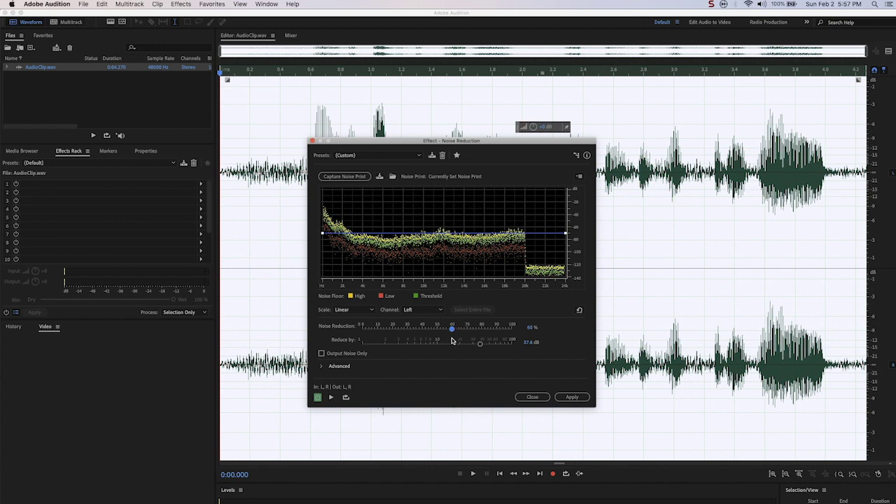
key("space")
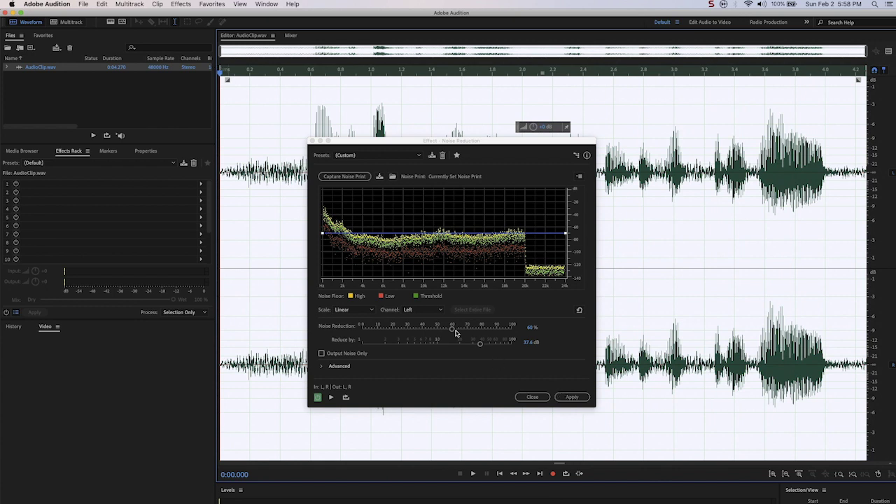
left_click_drag(452, 329, 511, 327)
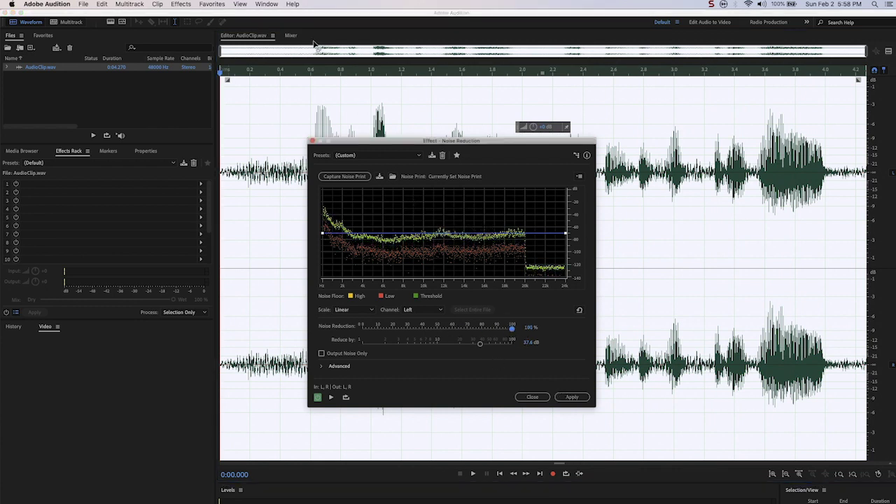
key("space")
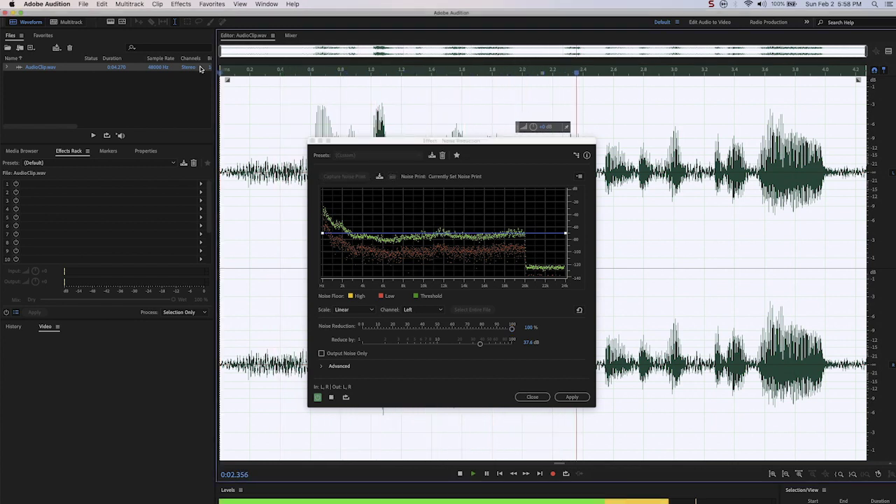
key("space")
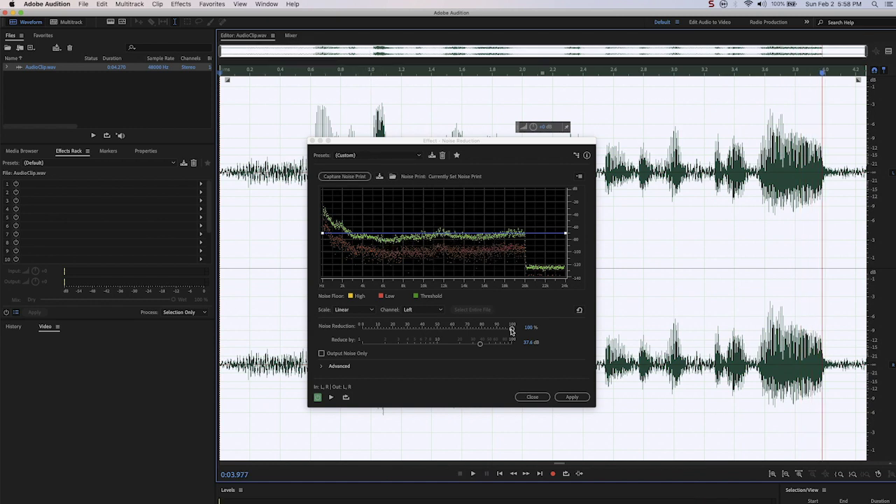
Step: Lower Noise Reduction to 41% and preview the result
left_click_drag(513, 328, 422, 334)
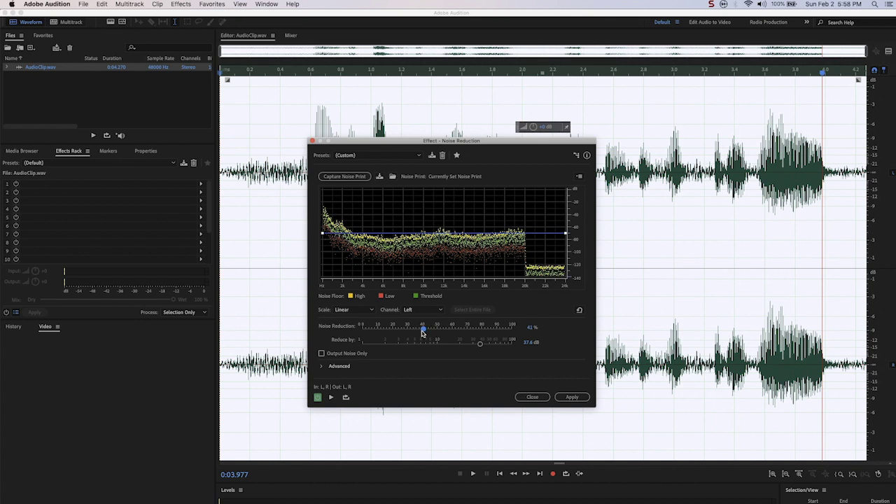
left_click(249, 68)
key("space")
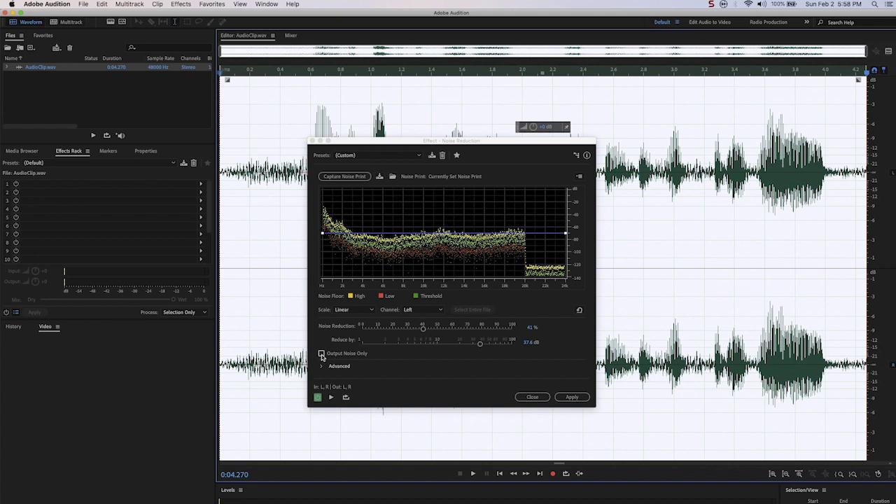
Step: Preview the removed noise alone with Output Noise Only, nudging the reduction amount up
left_click(321, 354)
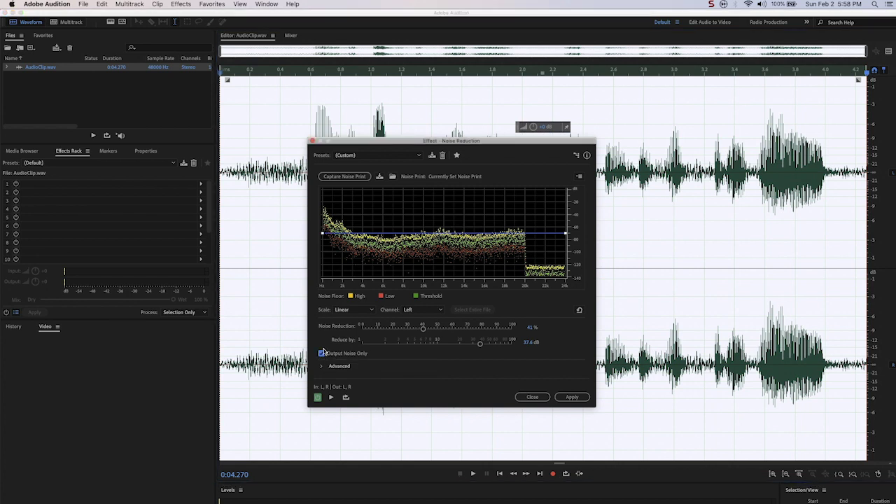
key("space")
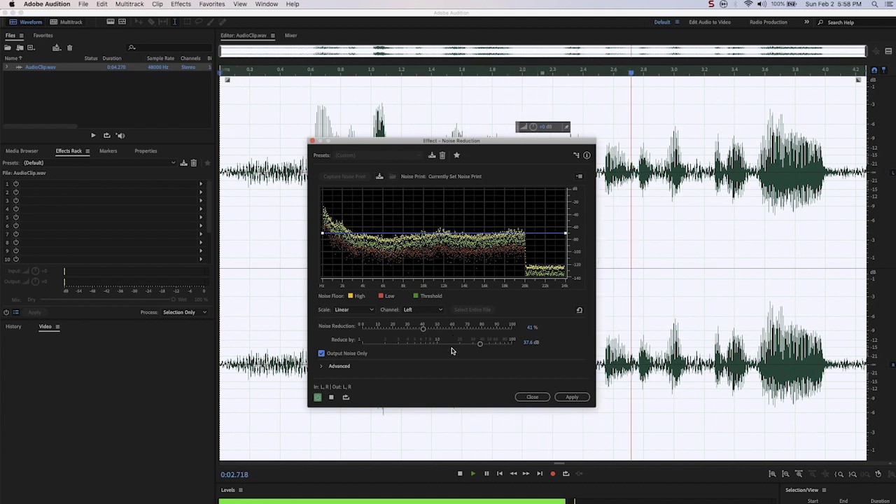
key("space")
left_click_drag(423, 328, 454, 338)
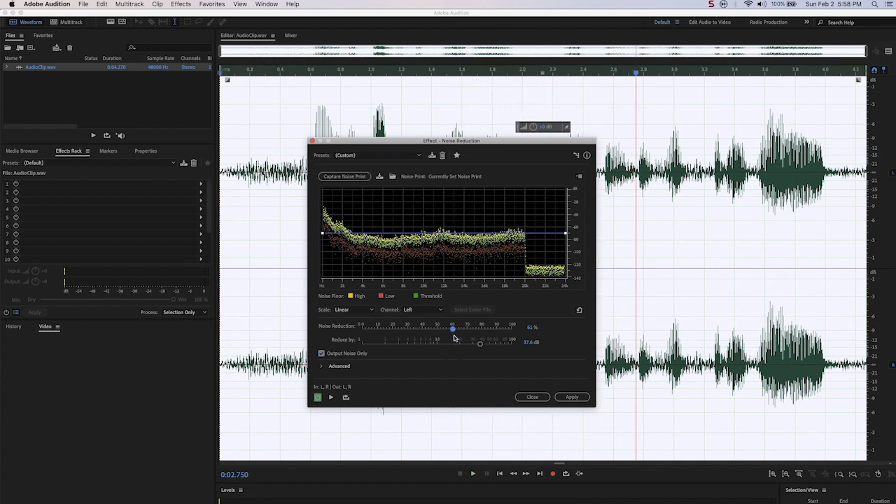
key("space")
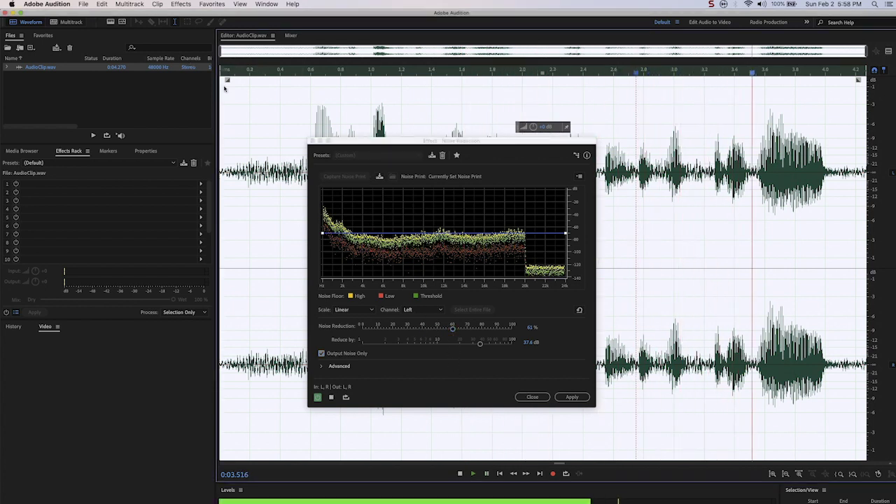
Step: Set Reduce by to 47 dB, turn off Output Noise Only, and preview at 60% reduction
left_click_drag(479, 343, 486, 343)
left_click(322, 353)
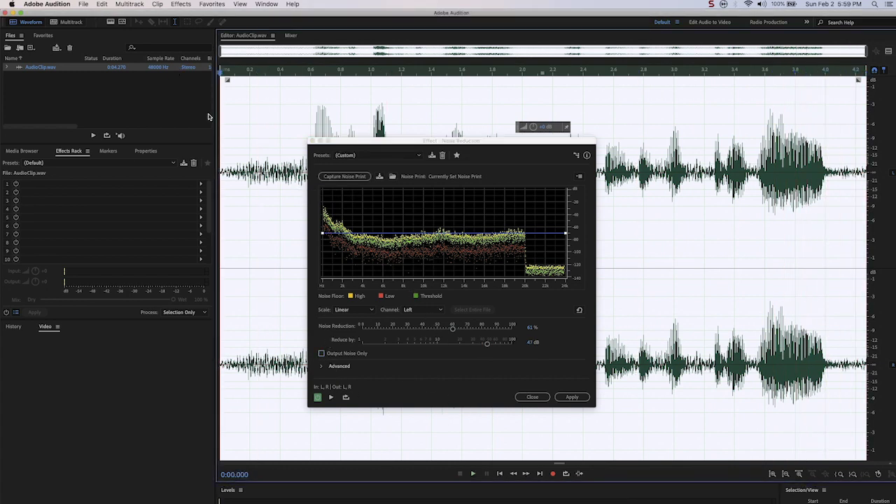
left_click_drag(453, 327, 461, 330)
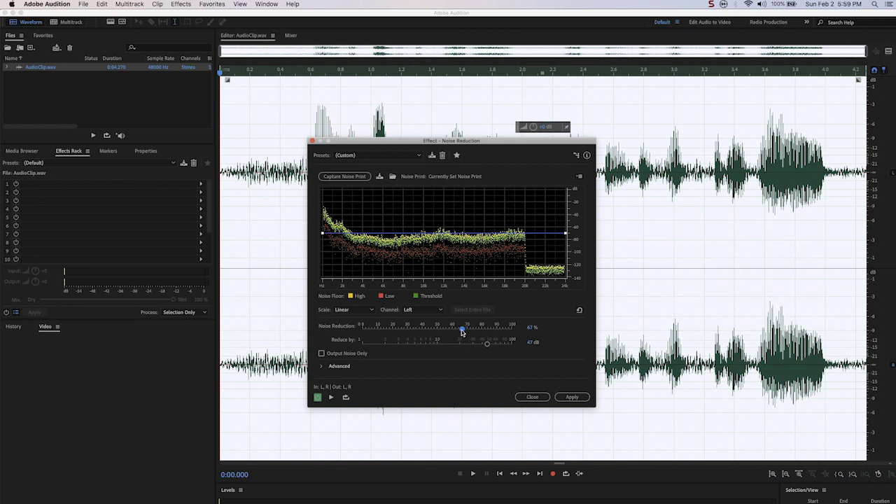
left_click(175, 55)
key("space")
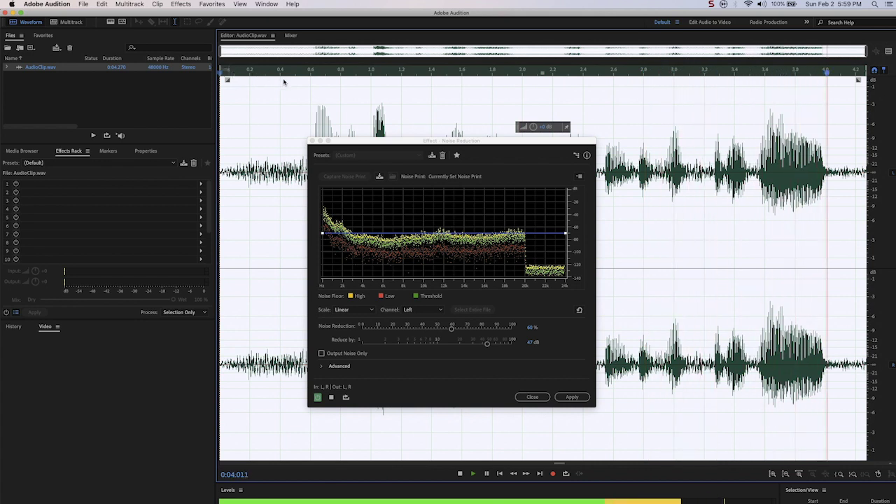
key("space")
left_click_drag(249, 72, 199, 66)
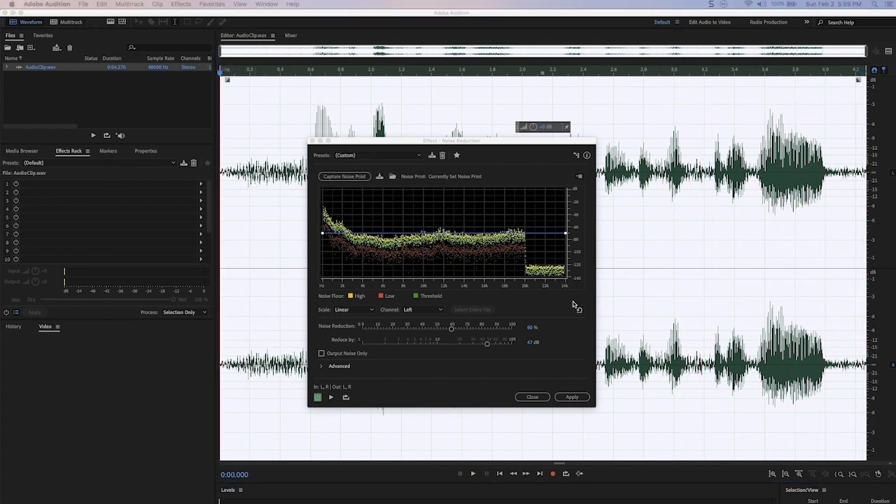
left_click(372, 365)
Step: Expand Advanced, change the Smoothing value, preview, and apply Noise Reduction to AudioClip.wav
left_click(322, 366)
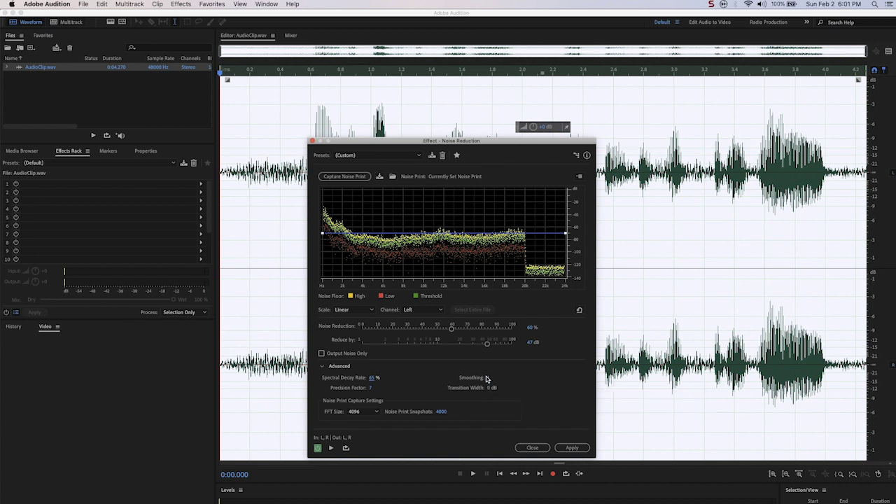
left_click(487, 378)
key("Return")
key("space")
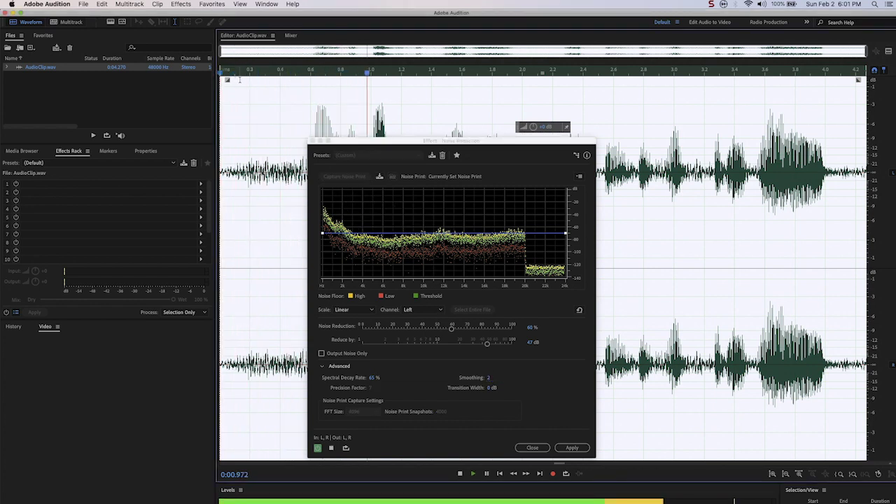
key("space")
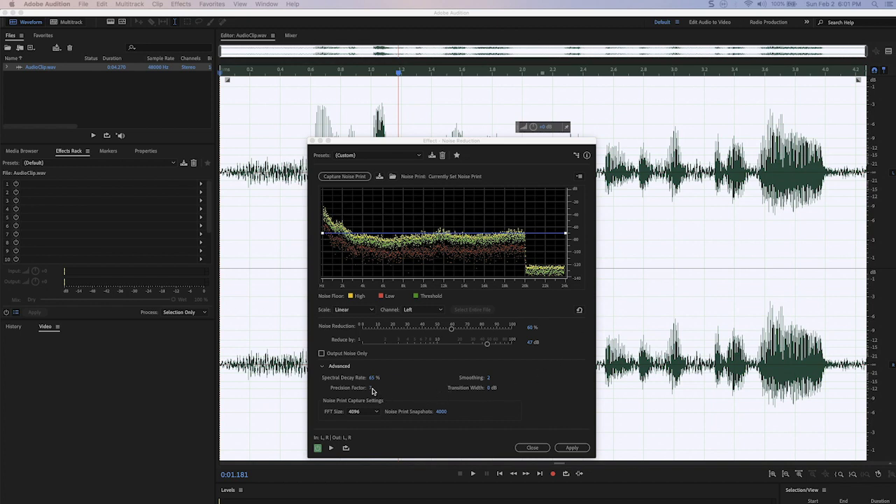
left_click(572, 448)
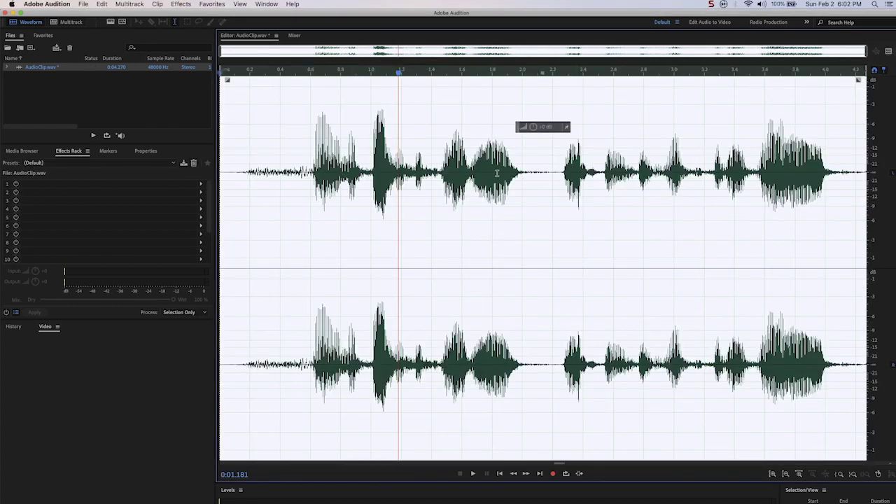
Step: Delete the quiet lead-in at the clip start, shortening it to 0:03.784
left_click_drag(561, 171, 543, 170)
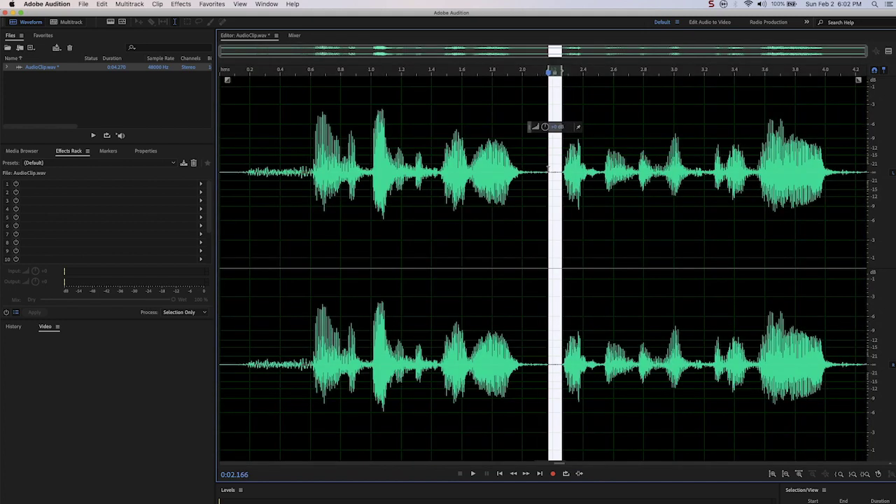
left_click(543, 171)
left_click_drag(543, 170, 522, 171)
left_click(301, 170)
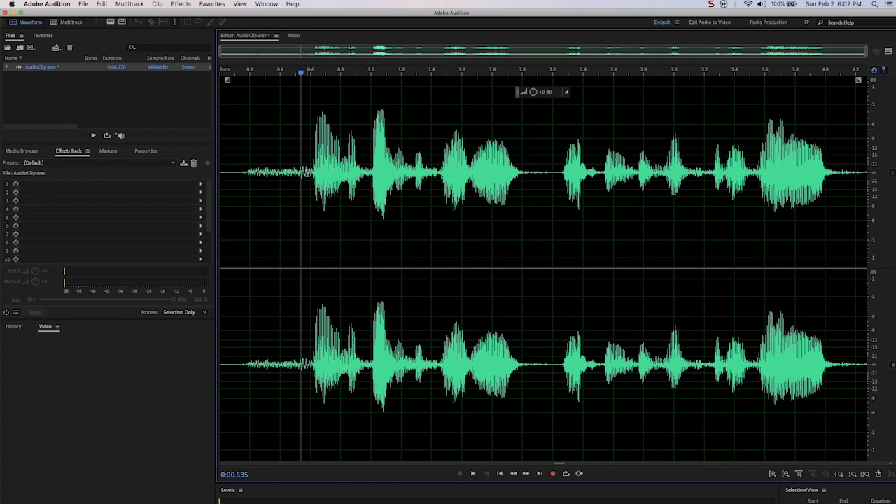
left_click_drag(306, 172, 233, 175)
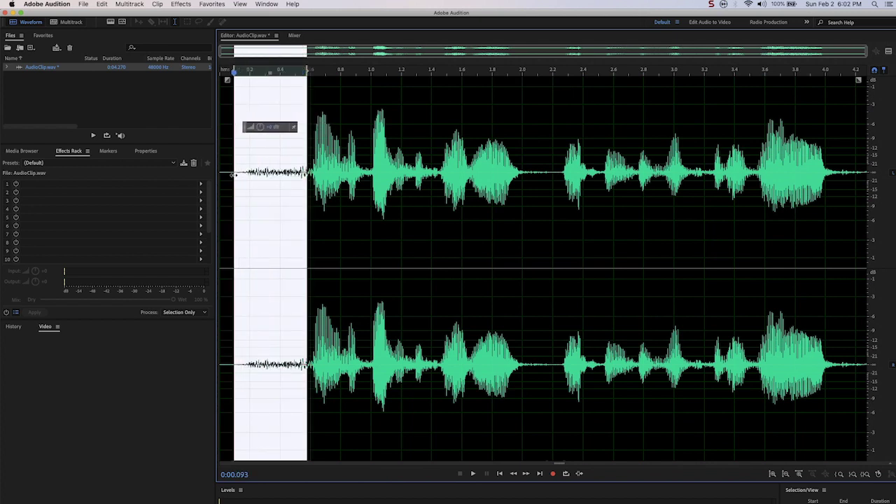
key("Delete")
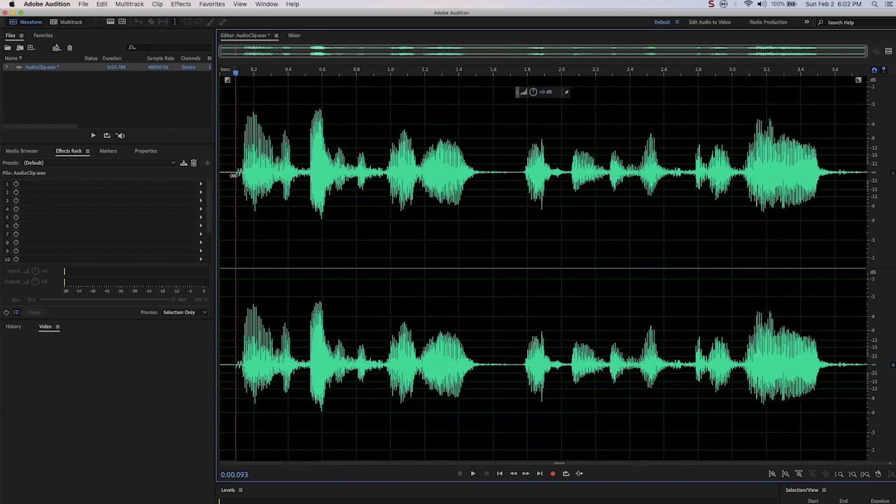
Step: Select a tiny span near 2.76 seconds, then switch to QuickTime Player
left_click(690, 175)
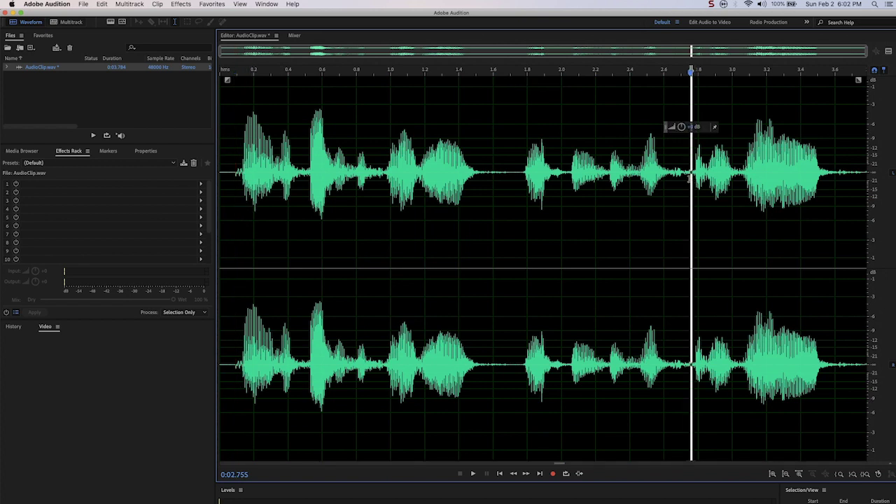
left_click_drag(691, 175, 683, 176)
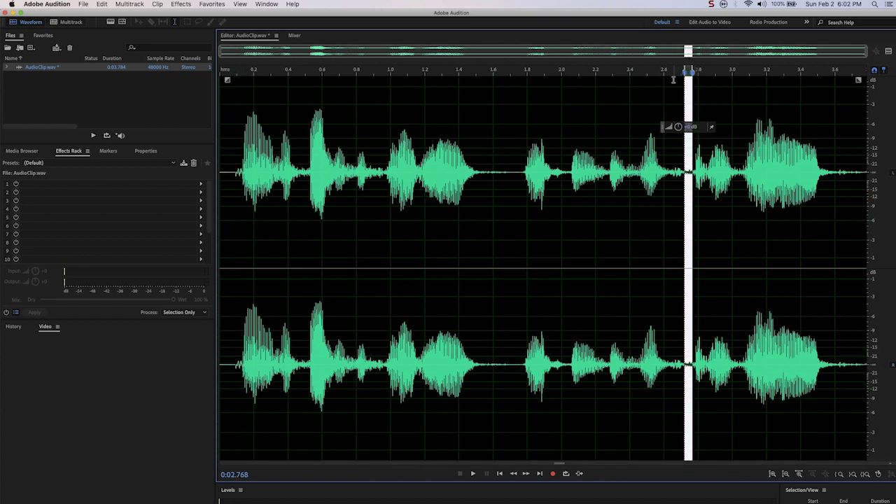
key("super+Tab")
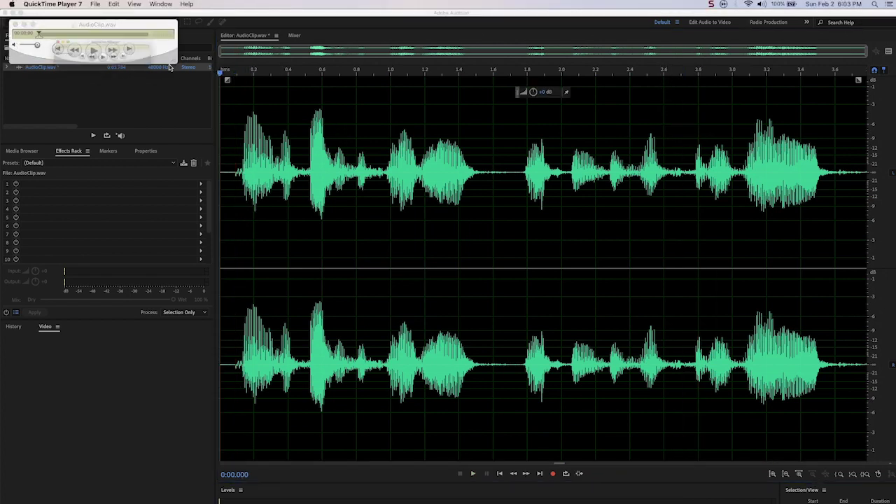
Step: Stack the AudioClip.wav and AudioClip_NR.wav players and play the original, then the noise-reduced version
left_click_drag(140, 41, 411, 143)
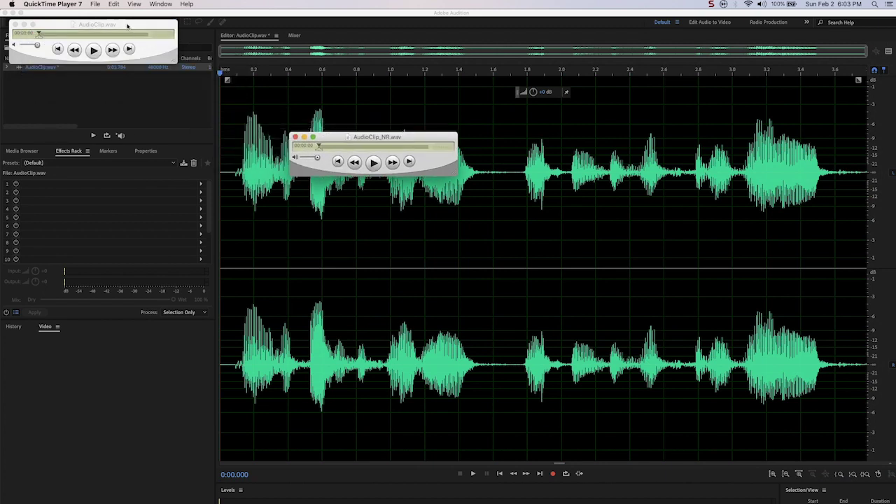
left_click_drag(129, 26, 416, 84)
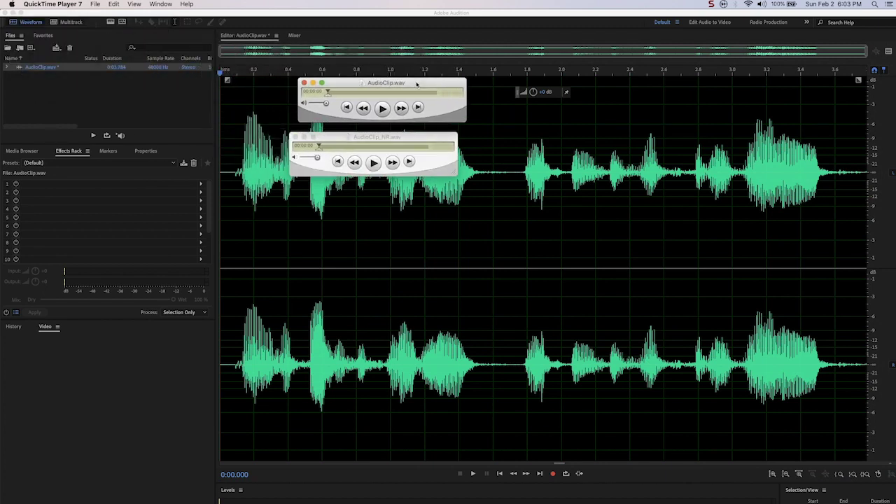
left_click(382, 108)
left_click(373, 162)
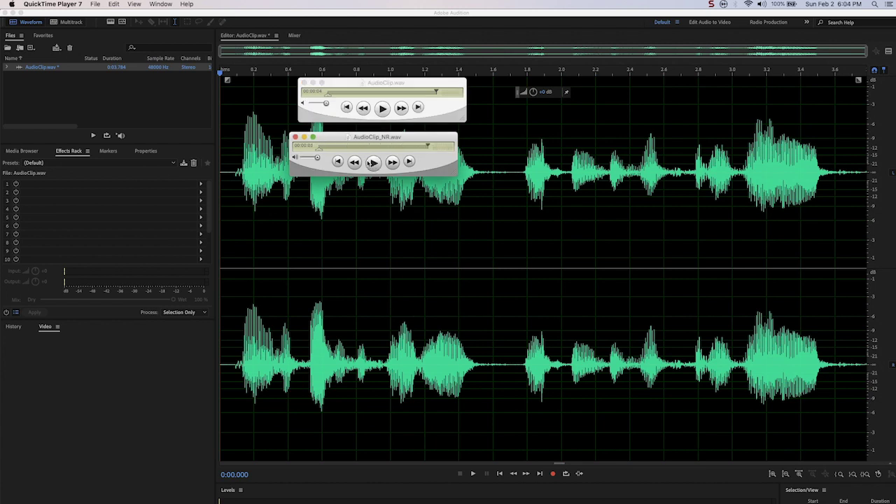
left_click_drag(378, 140, 386, 138)
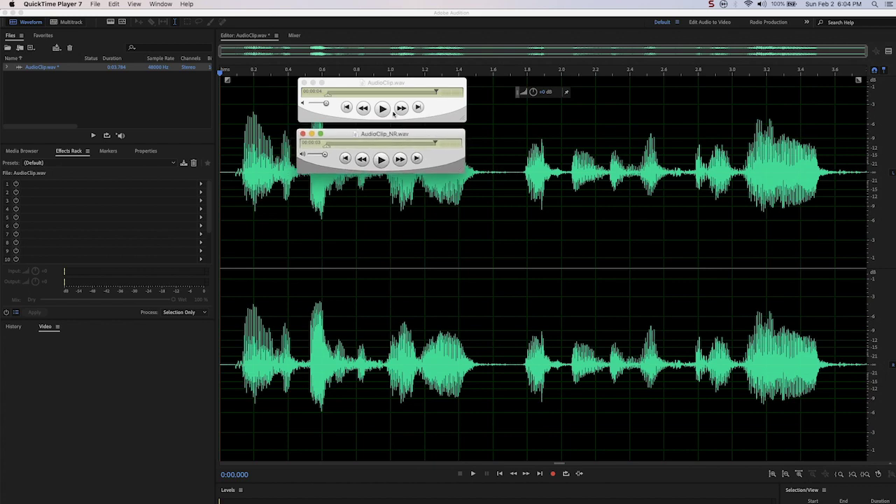